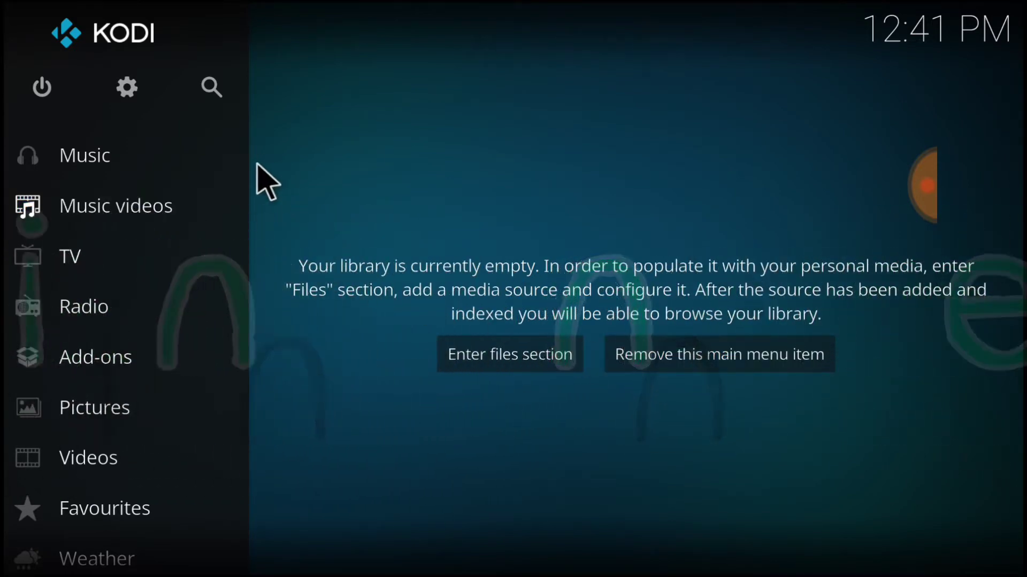
Step: Allow installation of add-ons from unknown sources in the system settings and accept the warning
{"action": "left_click", "coordinate": [145, 101]}
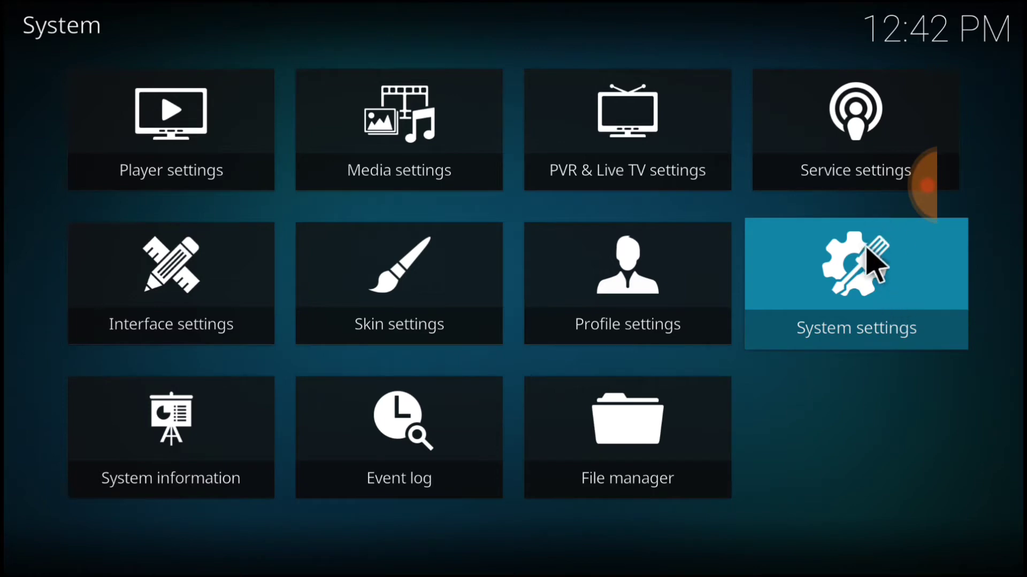
{"action": "left_click", "coordinate": [865, 270]}
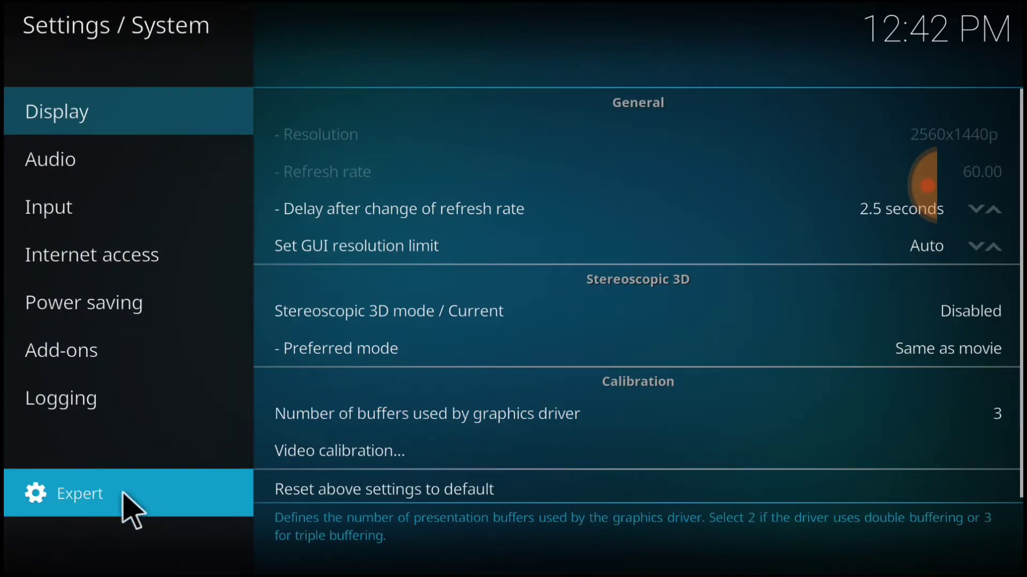
{"action": "mouse_move", "coordinate": [105, 353]}
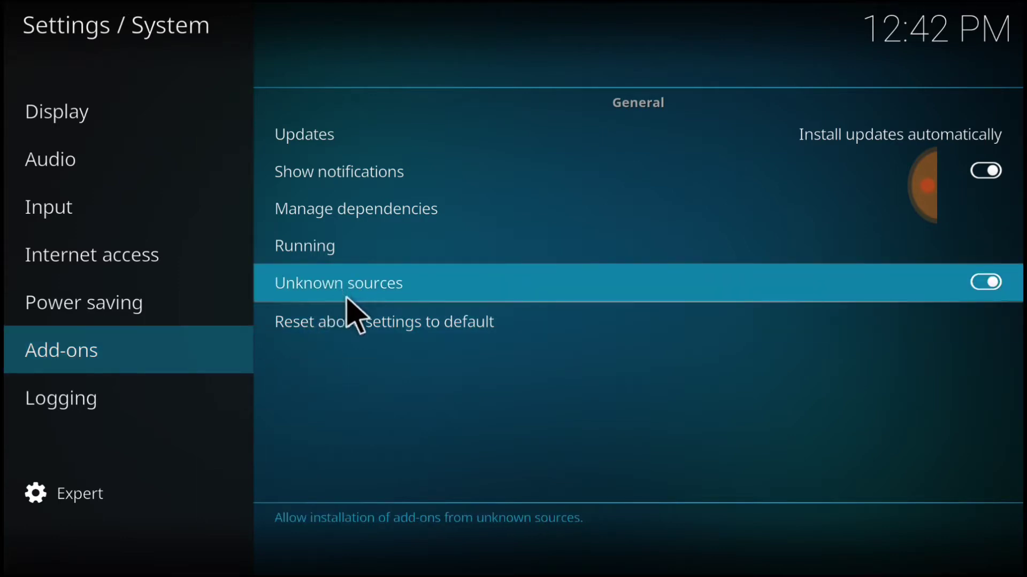
{"action": "left_click", "coordinate": [984, 289]}
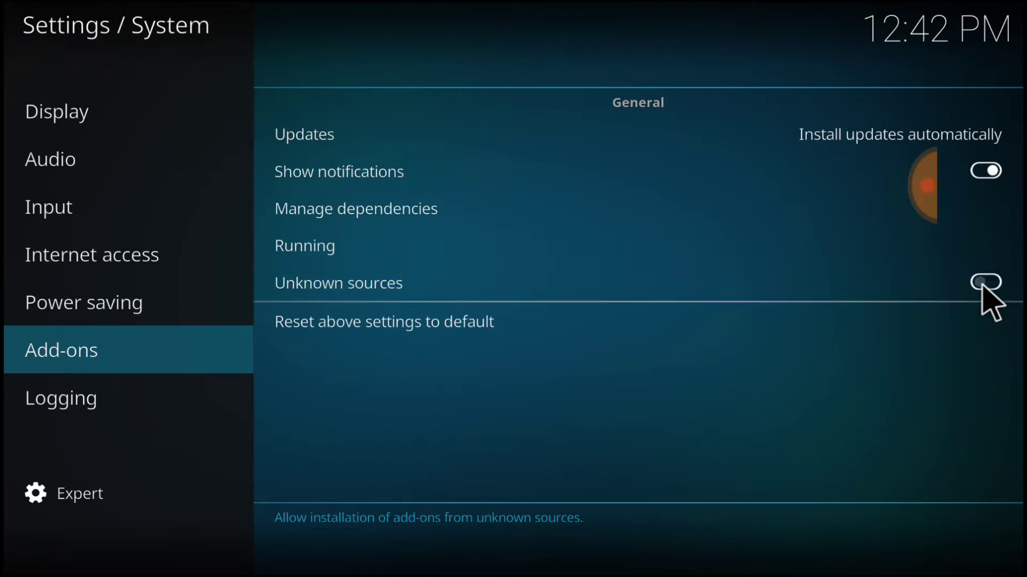
{"action": "left_click", "coordinate": [984, 289]}
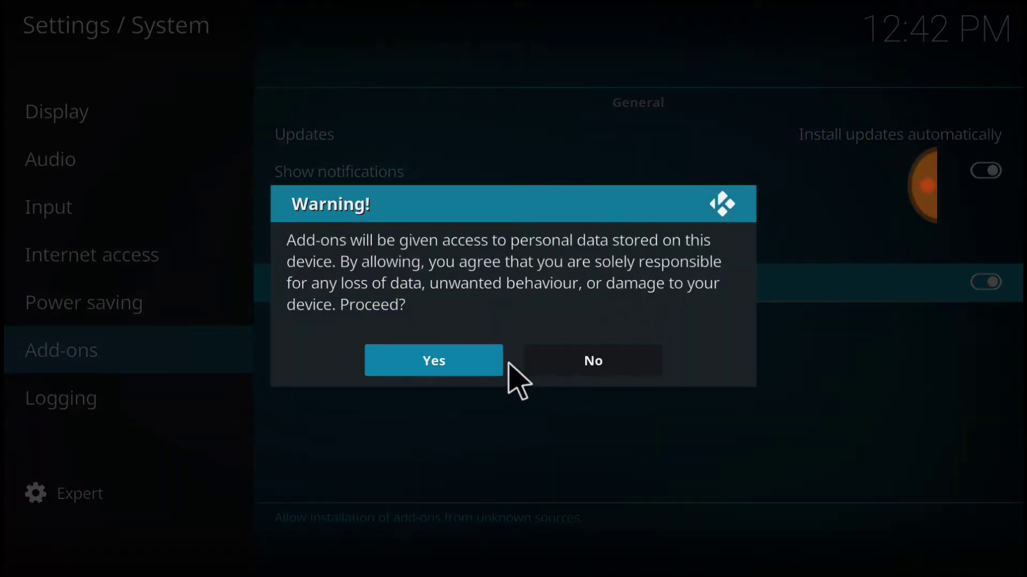
{"action": "left_click", "coordinate": [477, 366]}
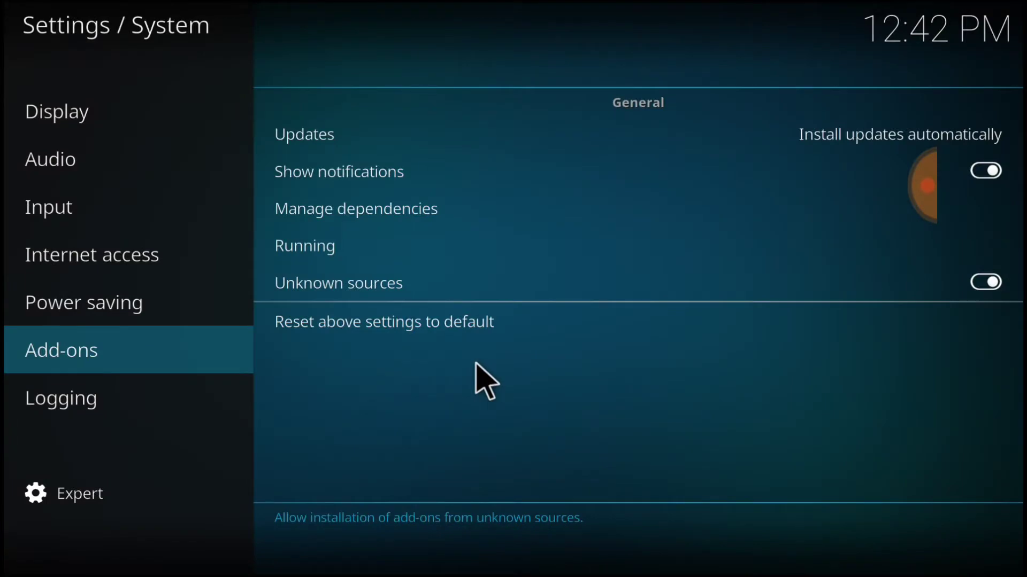
{"action": "left_click_drag", "start_coordinate": [1020, 412], "coordinate": [994, 420]}
{"action": "left_click", "coordinate": [982, 448]}
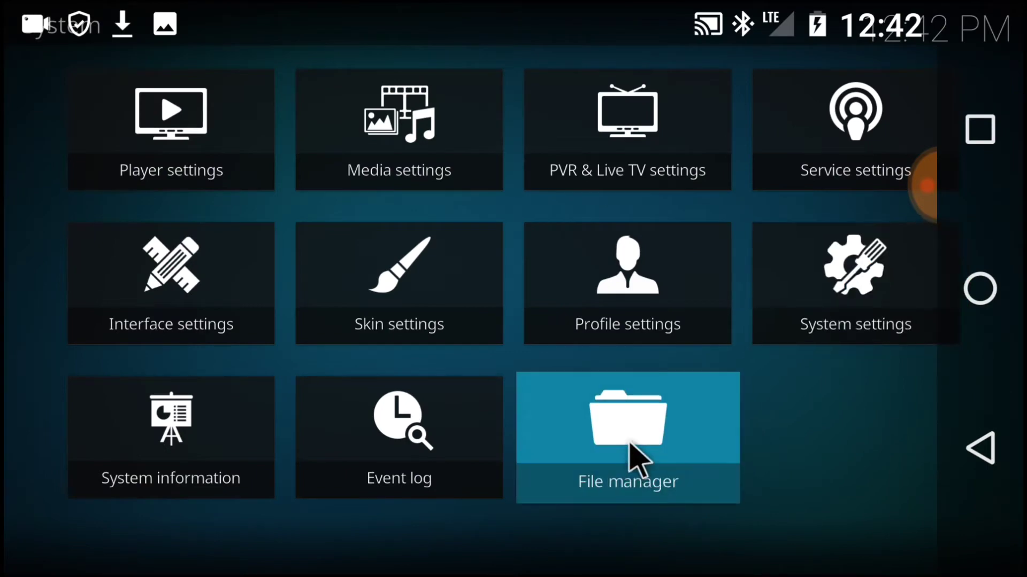
{"action": "left_click", "coordinate": [630, 445]}
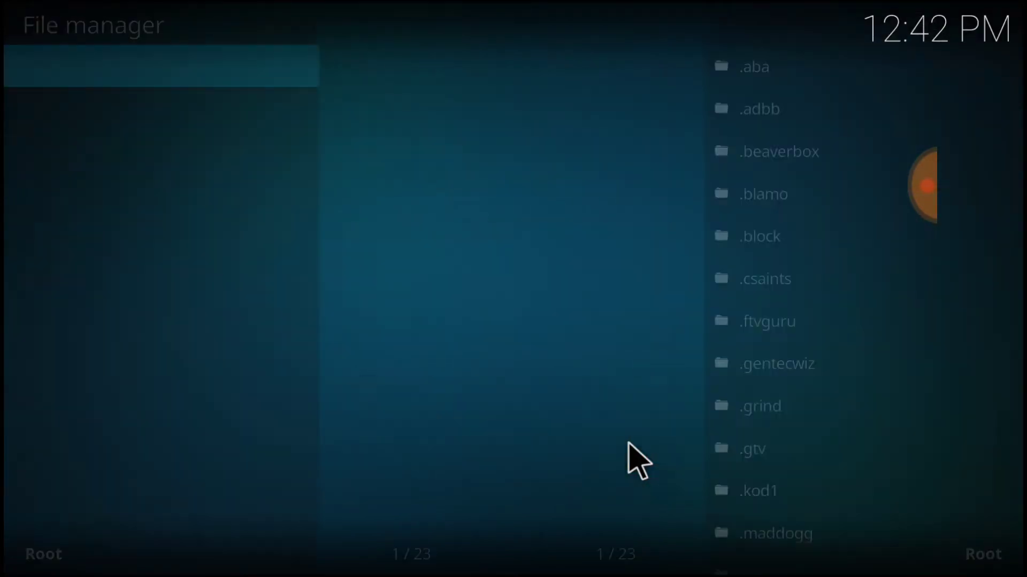
{"action": "scroll", "coordinate": [630, 454], "scroll_direction": "down", "scroll_amount": 4}
{"action": "scroll", "coordinate": [256, 404], "scroll_direction": "down", "scroll_amount": 15}
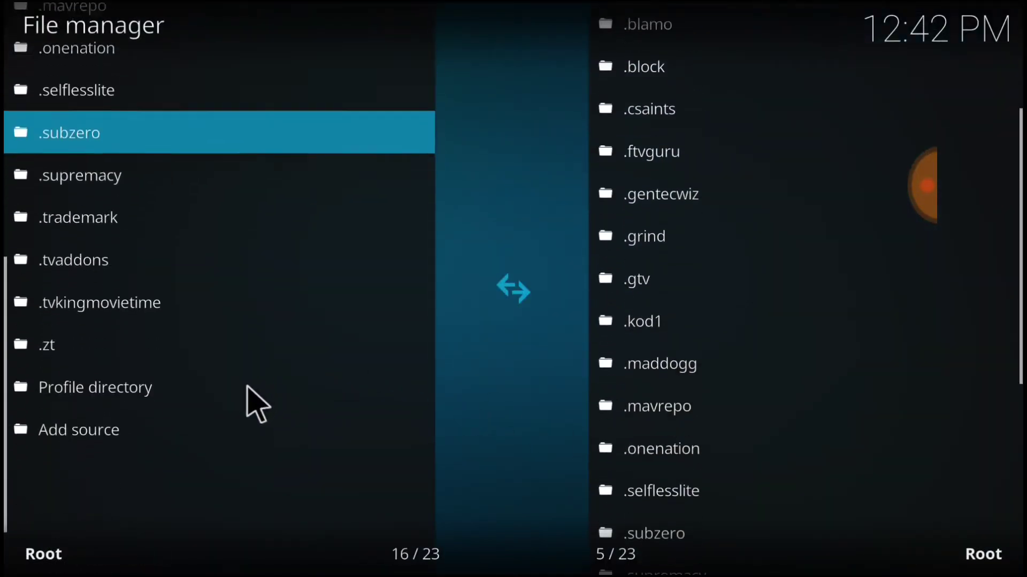
{"action": "scroll", "coordinate": [257, 404], "scroll_direction": "down", "scroll_amount": 7}
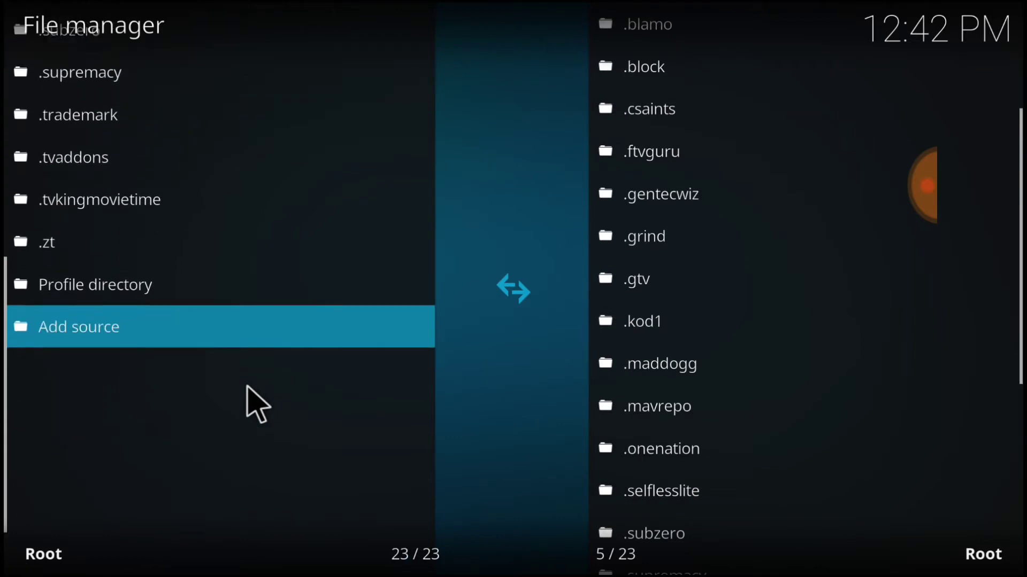
{"action": "left_click", "coordinate": [106, 323]}
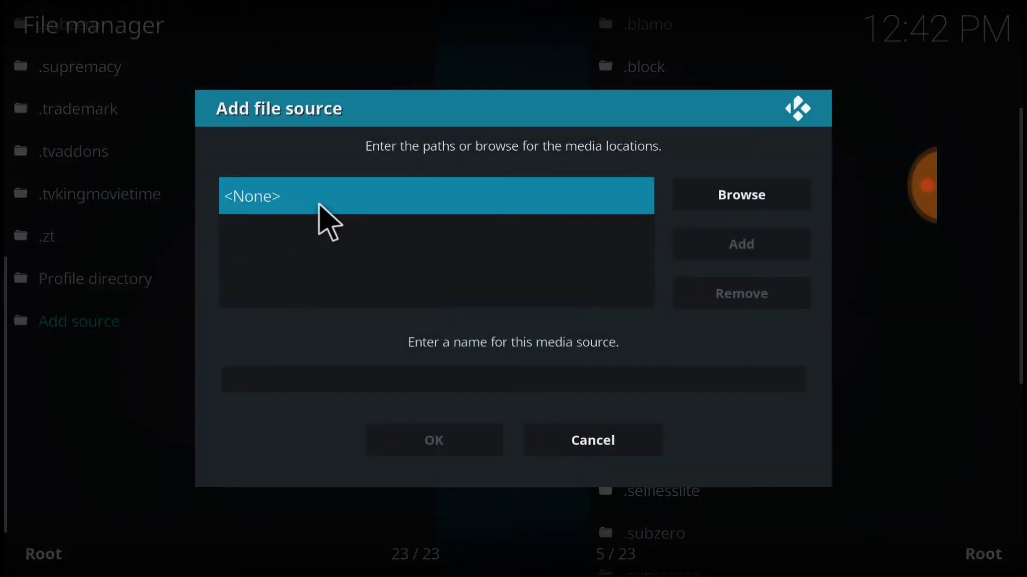
{"action": "left_click", "coordinate": [323, 204]}
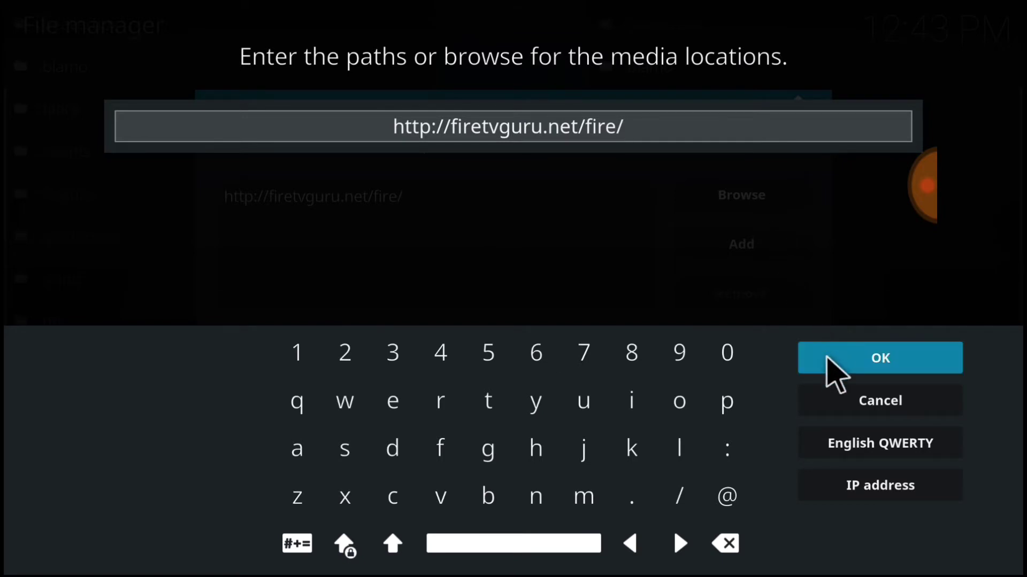
{"action": "left_click", "coordinate": [827, 359]}
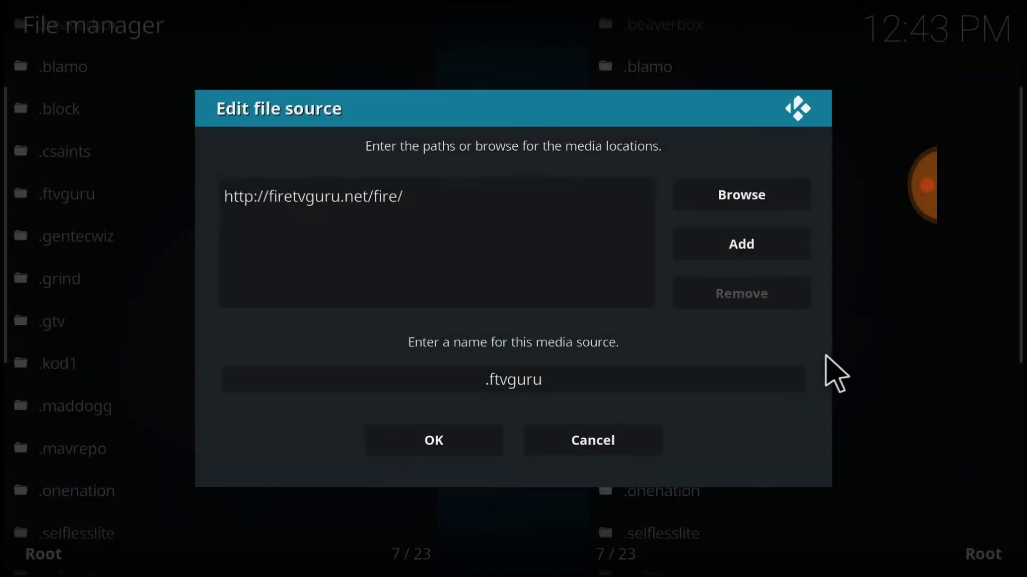
Step: Name the media source .ftvguru and save it
{"action": "left_click", "coordinate": [651, 377]}
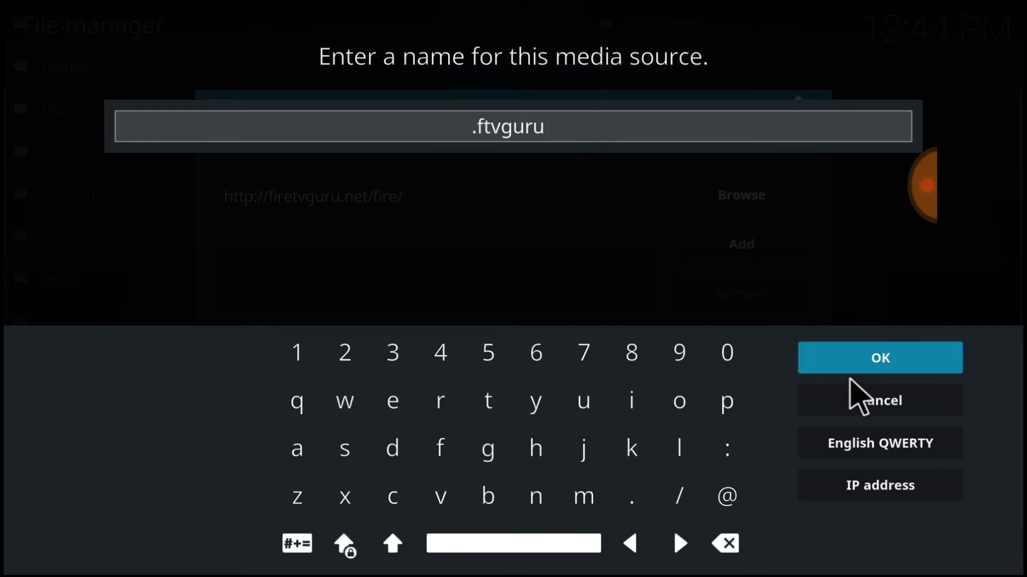
{"action": "left_click", "coordinate": [855, 358]}
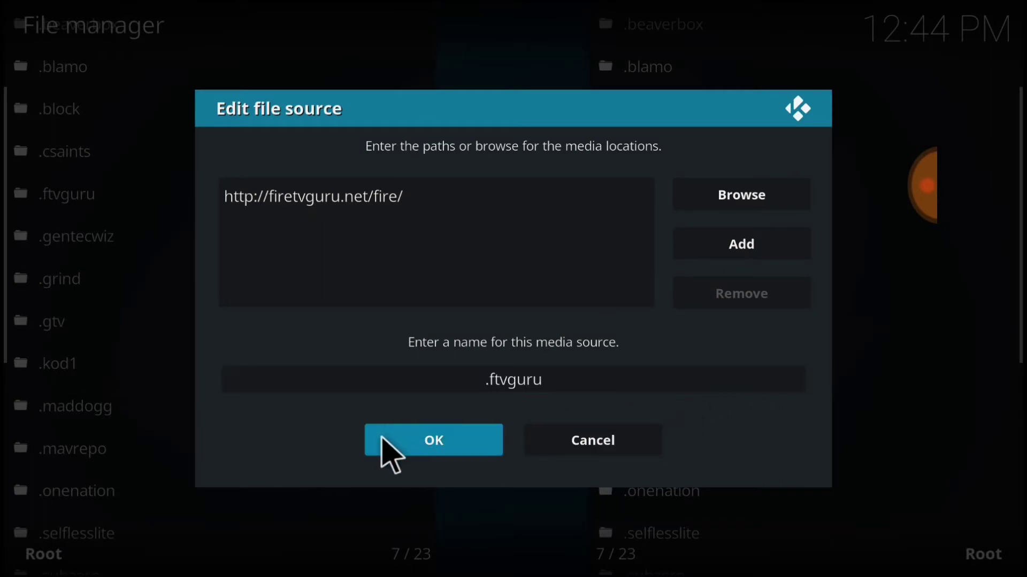
{"action": "left_click", "coordinate": [409, 447]}
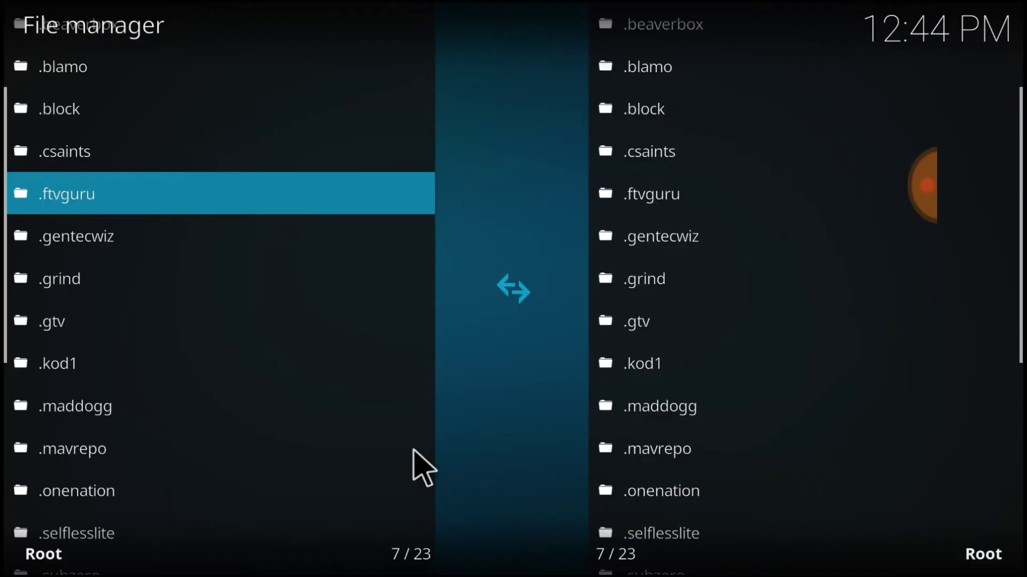
Step: Install the repository from the zip file FTG_Repo.zip in the .ftvguru source
{"action": "scroll", "coordinate": [423, 468], "scroll_direction": "down", "scroll_amount": 2}
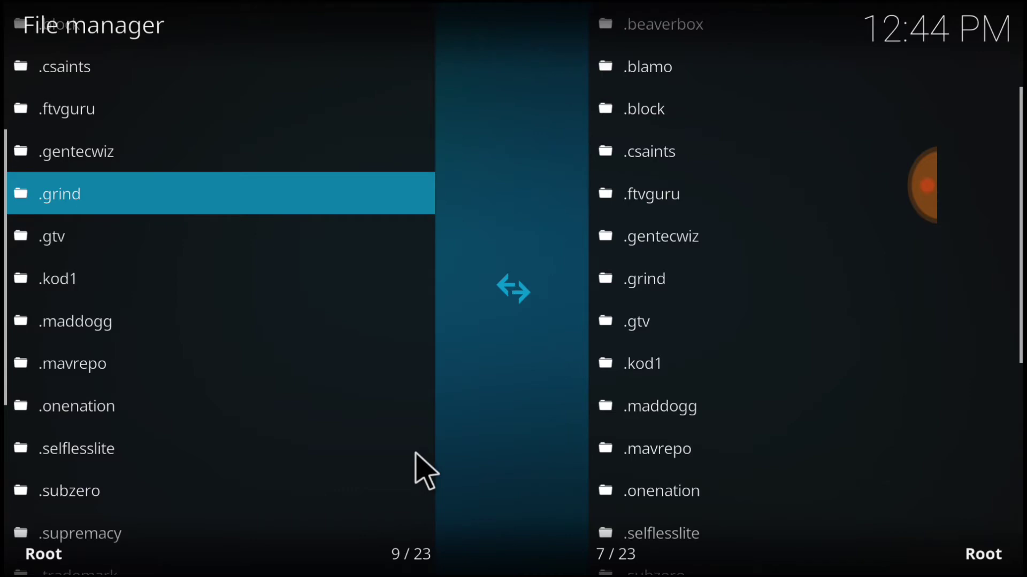
{"action": "scroll", "coordinate": [419, 471], "scroll_direction": "down", "scroll_amount": 1}
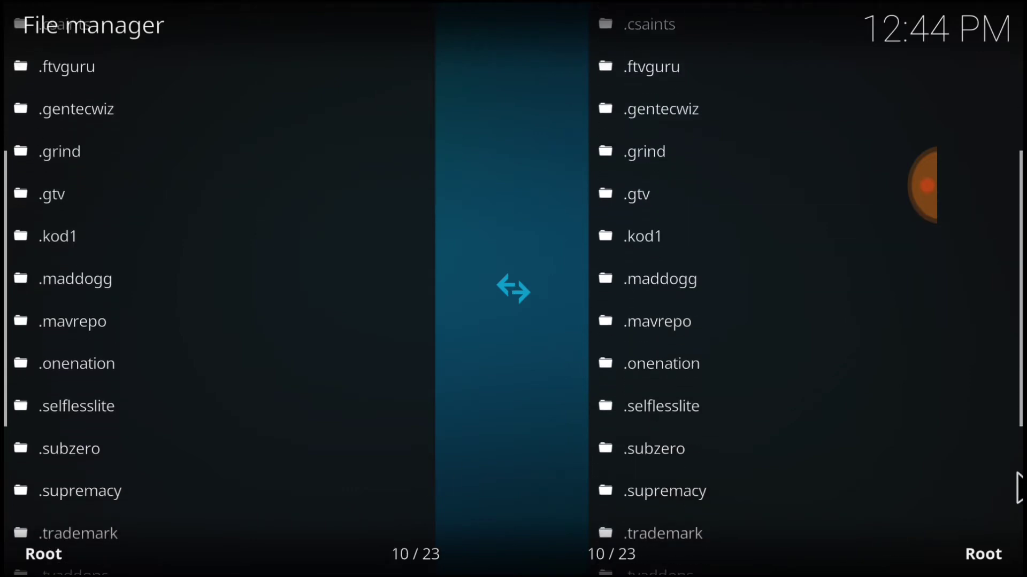
{"action": "scroll", "coordinate": [968, 510], "scroll_direction": "down", "scroll_amount": 8}
{"action": "scroll", "coordinate": [970, 498], "scroll_direction": "down", "scroll_amount": 1}
{"action": "left_click", "coordinate": [978, 470]}
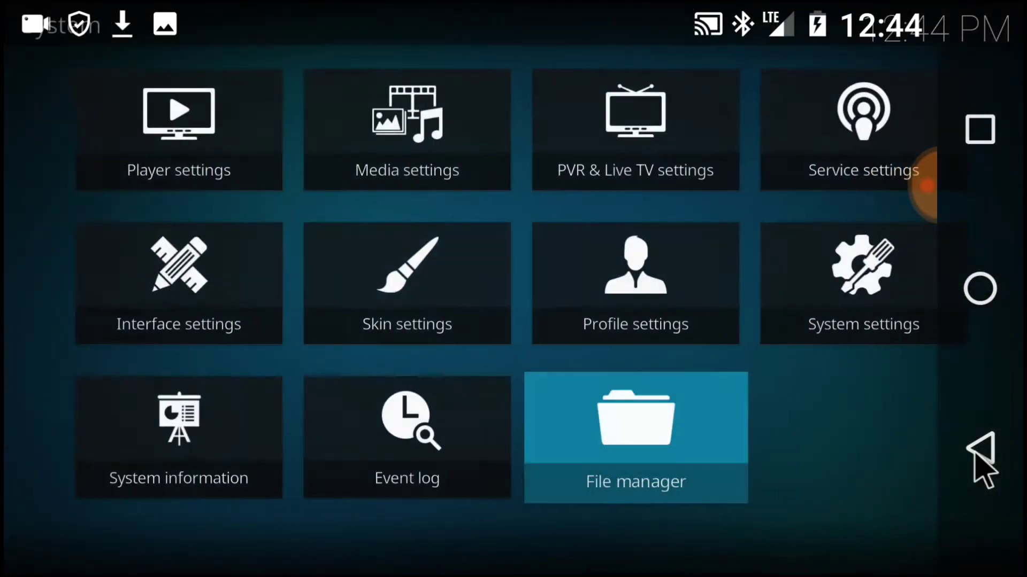
{"action": "left_click", "coordinate": [981, 470]}
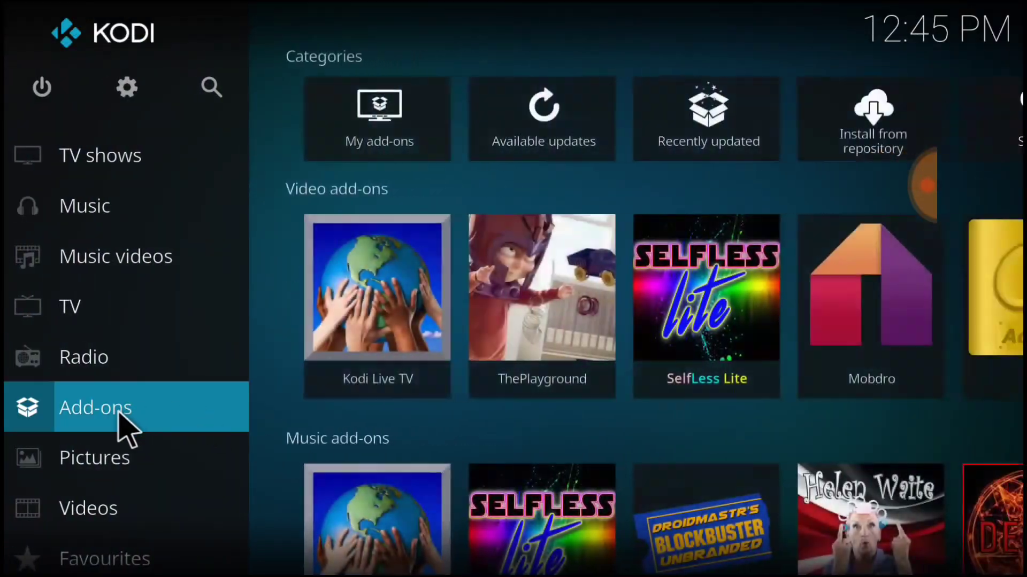
{"action": "left_click", "coordinate": [118, 413]}
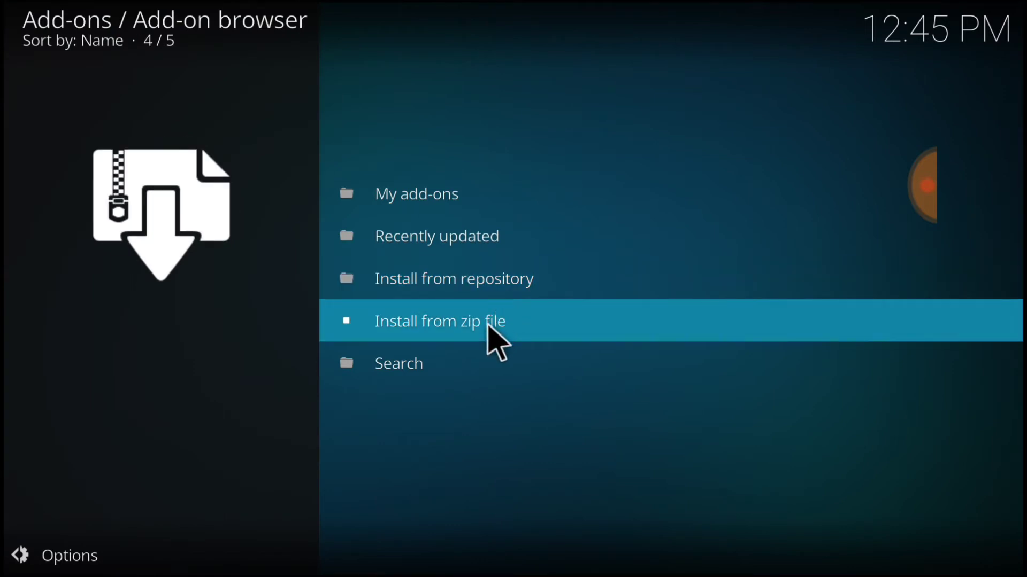
{"action": "left_click", "coordinate": [495, 342]}
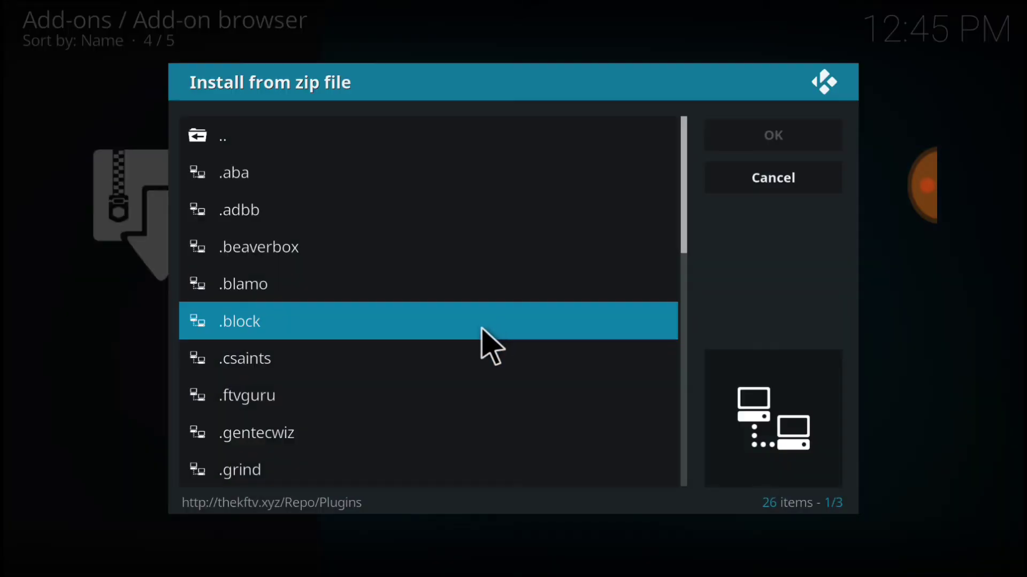
{"action": "left_click", "coordinate": [309, 396]}
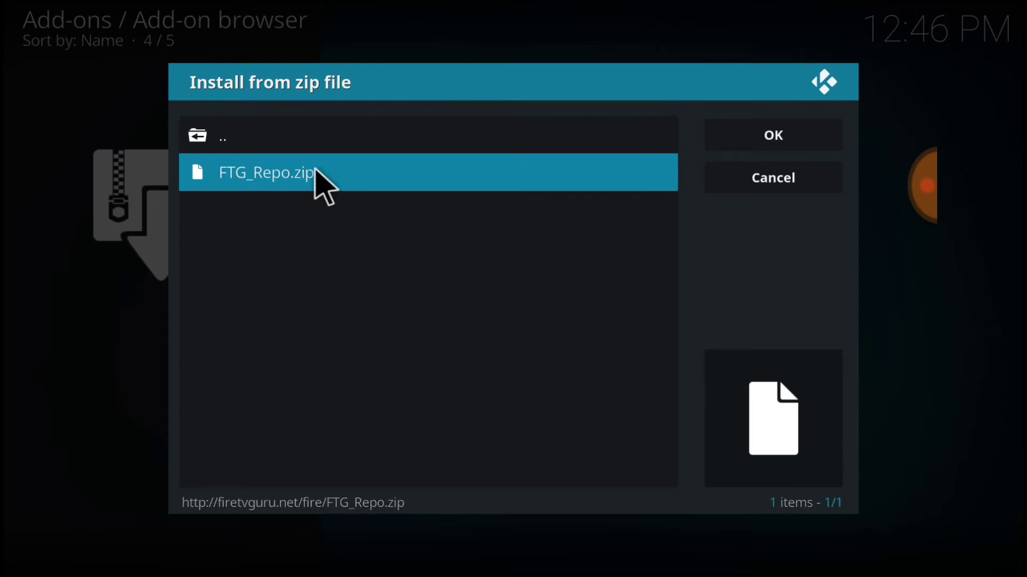
{"action": "left_click", "coordinate": [317, 176]}
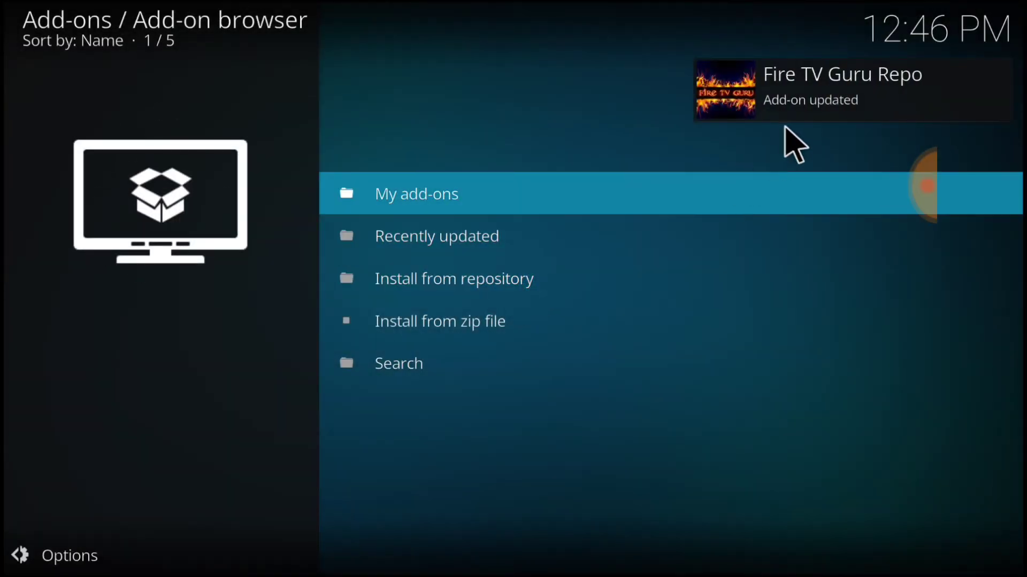
Step: View the details of the Fire Fitness video add-on in the Fire TV Guru Repo
{"action": "left_click", "coordinate": [536, 278]}
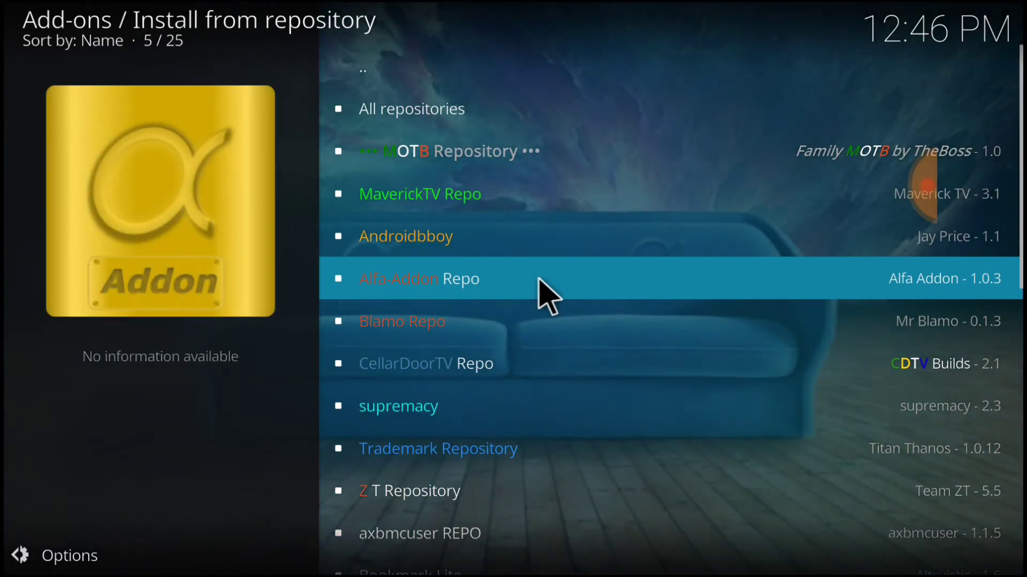
{"action": "scroll", "coordinate": [539, 279], "scroll_direction": "down", "scroll_amount": 6}
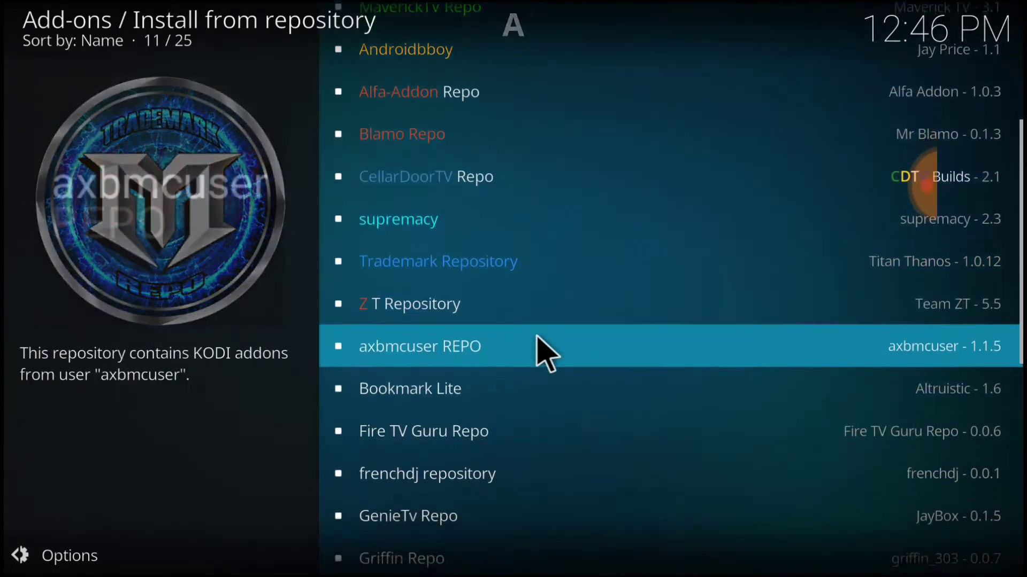
{"action": "scroll", "coordinate": [537, 342], "scroll_direction": "down", "scroll_amount": 2}
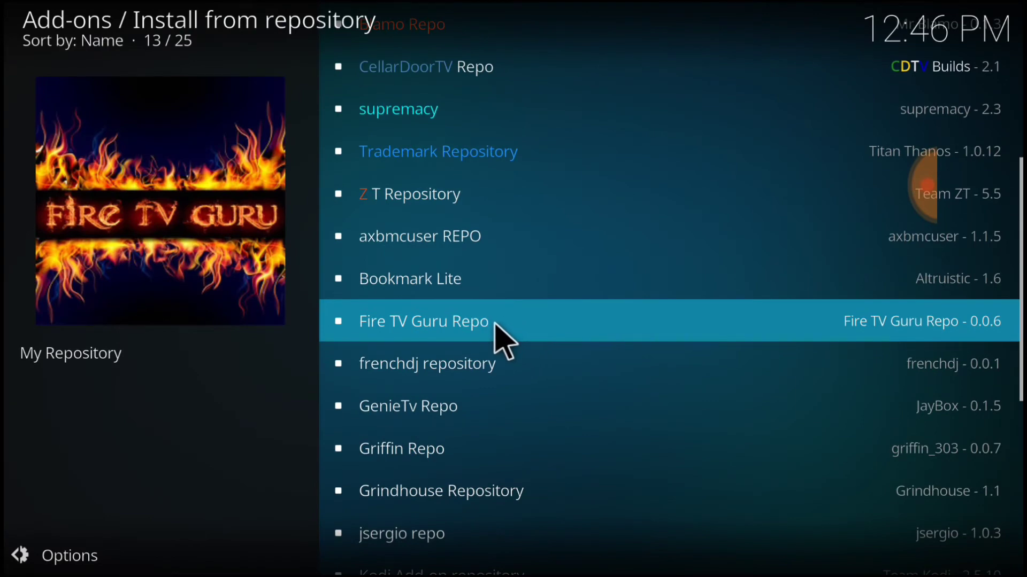
{"action": "left_click", "coordinate": [505, 342]}
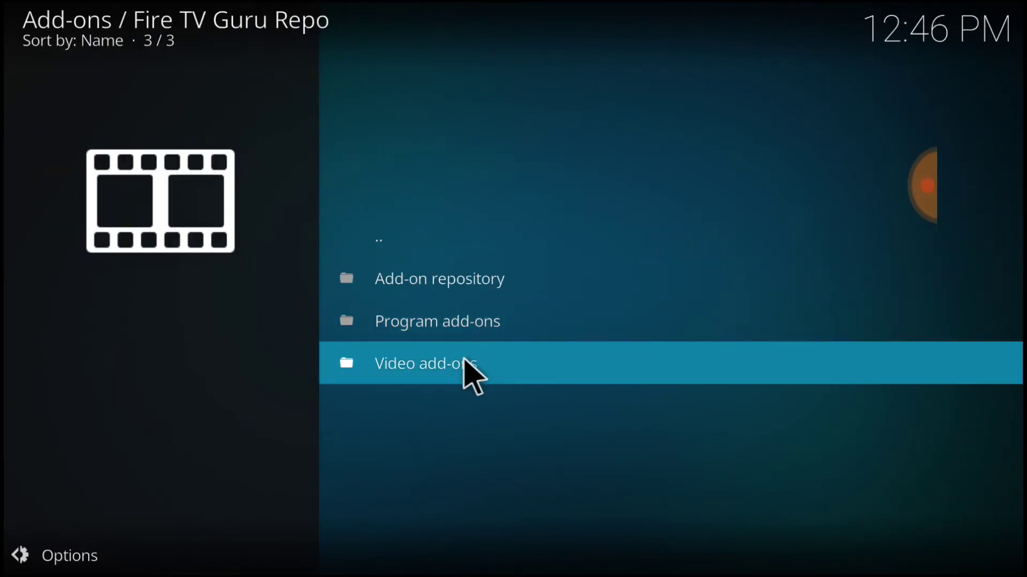
{"action": "left_click", "coordinate": [465, 368]}
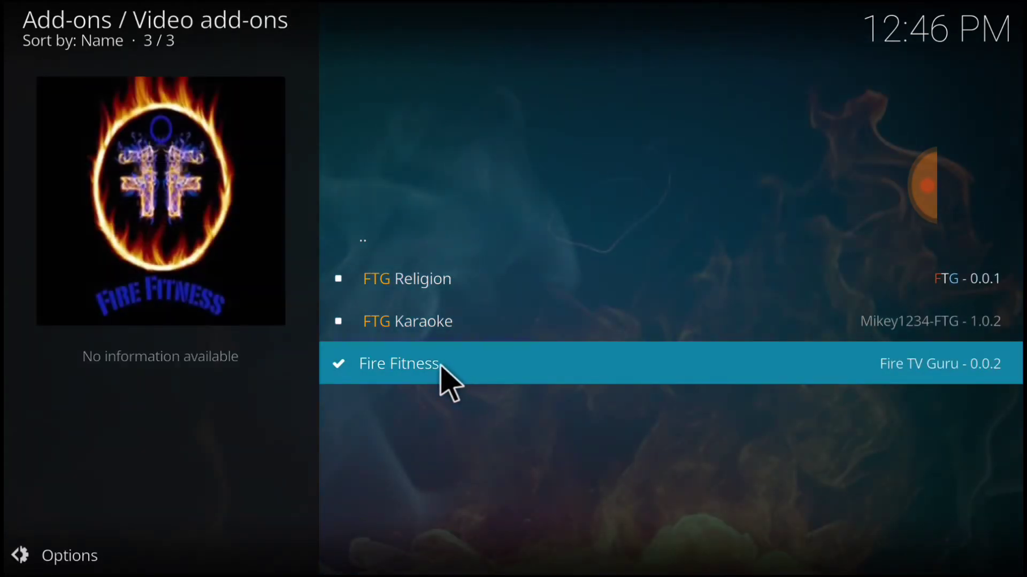
{"action": "left_click", "coordinate": [431, 372]}
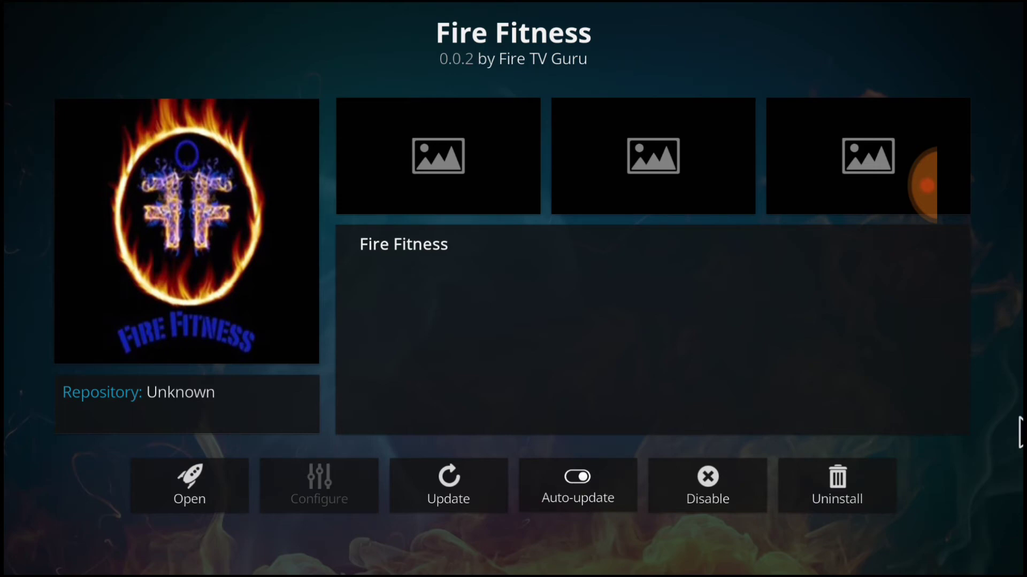
{"action": "left_click", "coordinate": [979, 451]}
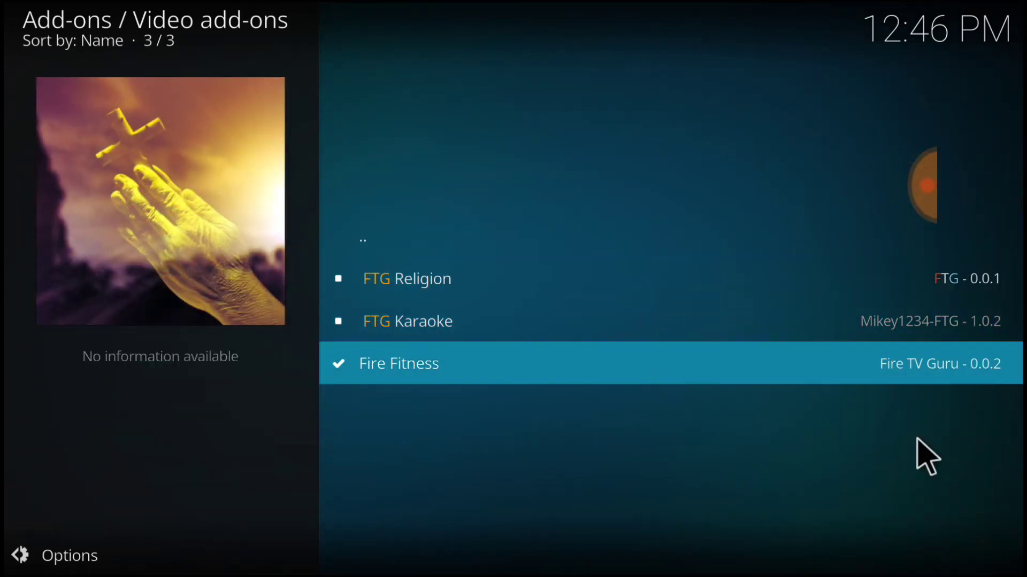
Step: Return to the installed video add-ons and launch Fire Fitness
{"action": "left_click", "coordinate": [1009, 474]}
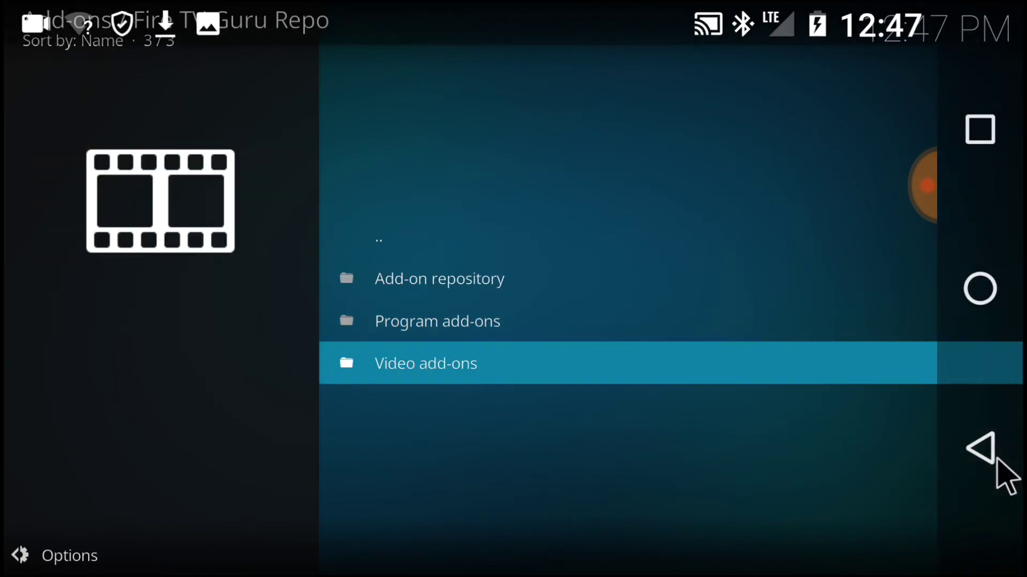
{"action": "left_click", "coordinate": [1003, 476]}
{"action": "left_click", "coordinate": [994, 453]}
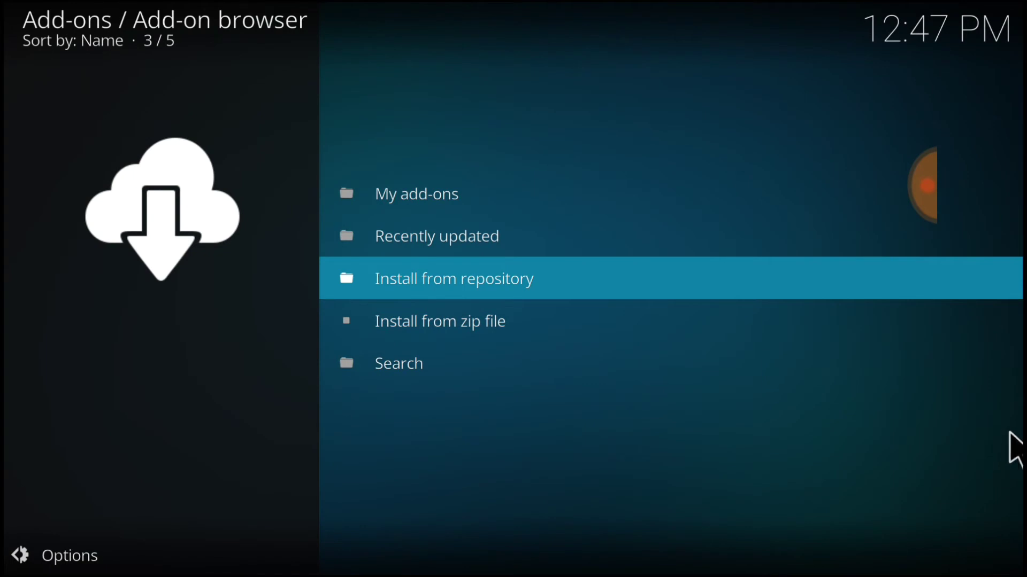
{"action": "left_click", "coordinate": [1001, 449]}
{"action": "left_click", "coordinate": [1003, 451]}
{"action": "scroll", "coordinate": [877, 374], "scroll_direction": "down", "scroll_amount": 3}
{"action": "scroll", "coordinate": [866, 376], "scroll_direction": "down", "scroll_amount": 5}
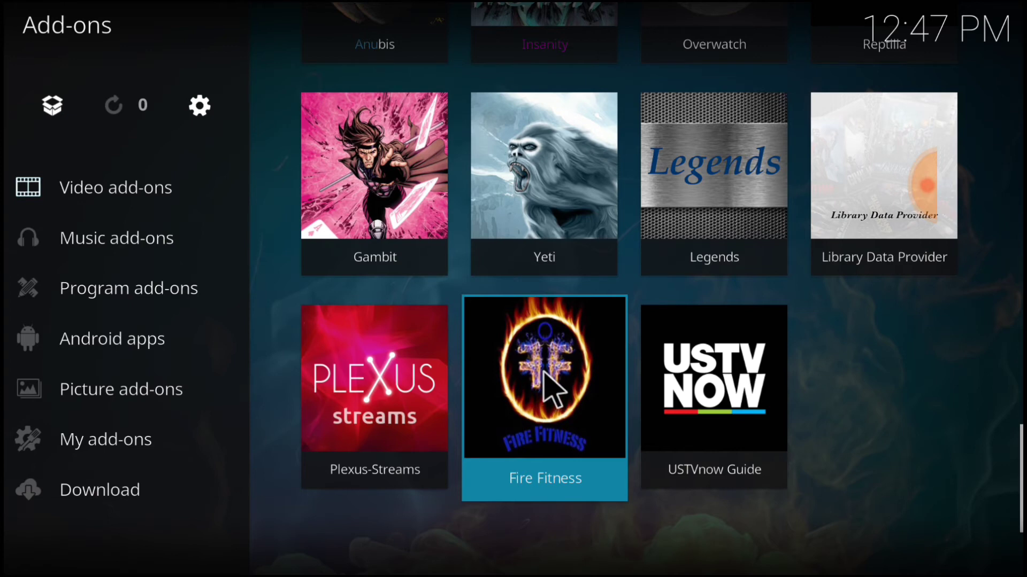
{"action": "left_click", "coordinate": [543, 371]}
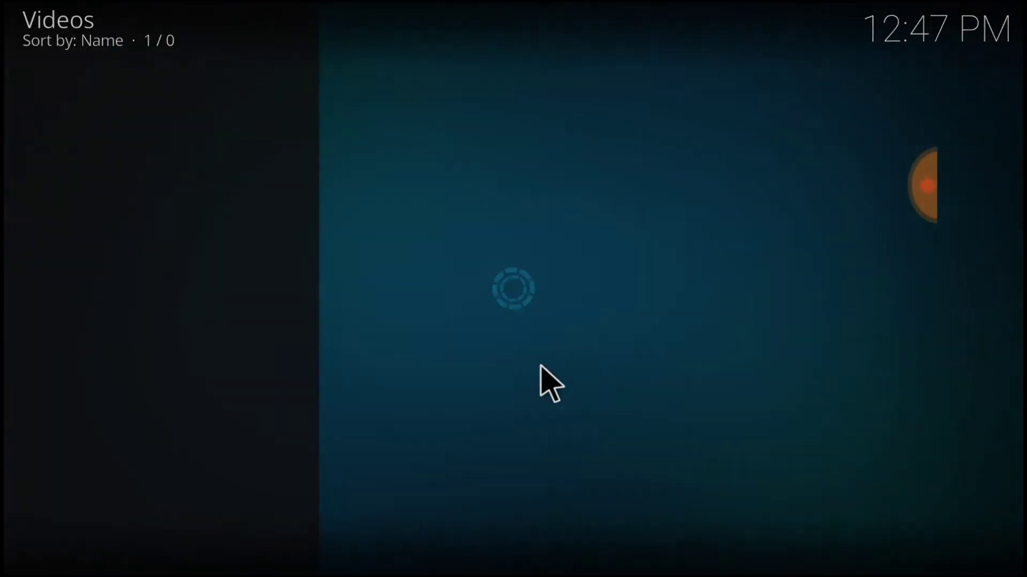
Step: Look through the whole list of fitness channel folders in Fire Fitness, and return to the installed video add-ons
{"action": "scroll", "coordinate": [545, 378], "scroll_direction": "down", "scroll_amount": 10}
{"action": "scroll", "coordinate": [591, 266], "scroll_direction": "up", "scroll_amount": 14}
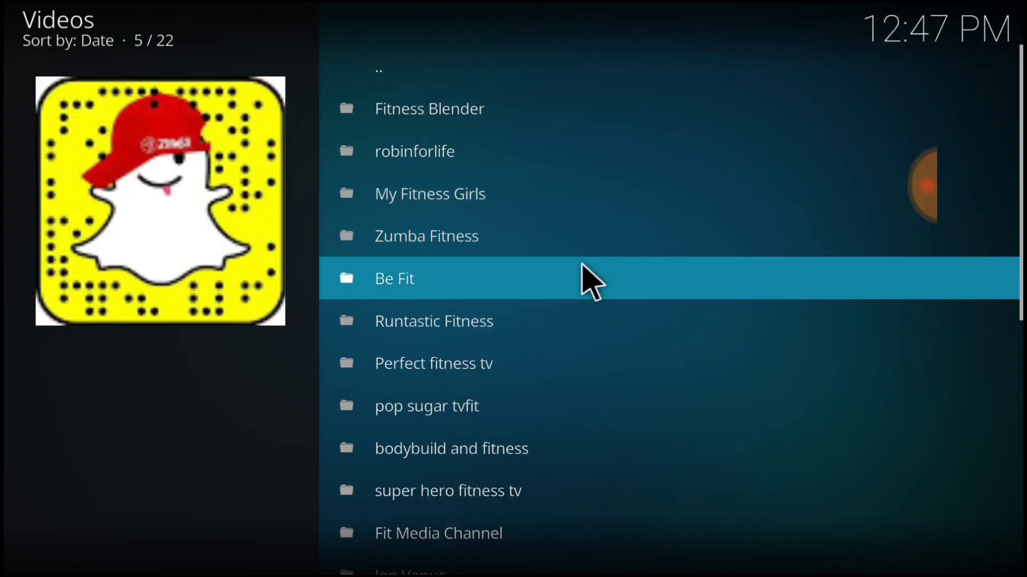
{"action": "scroll", "coordinate": [576, 305], "scroll_direction": "down", "scroll_amount": 8}
{"action": "scroll", "coordinate": [583, 311], "scroll_direction": "down", "scroll_amount": 4}
{"action": "scroll", "coordinate": [584, 419], "scroll_direction": "down", "scroll_amount": 2}
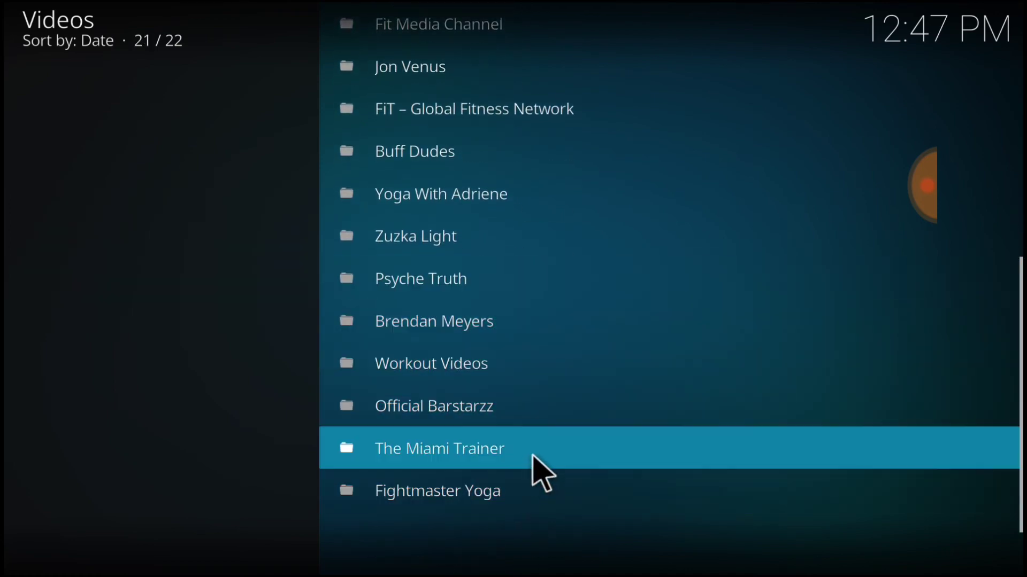
{"action": "scroll", "coordinate": [599, 182], "scroll_direction": "up", "scroll_amount": 10}
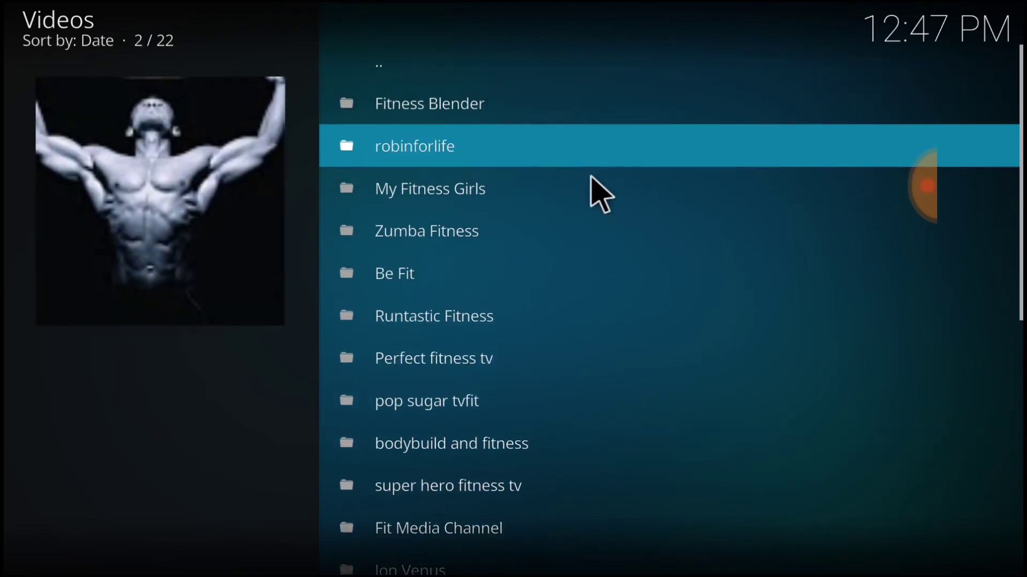
{"action": "scroll", "coordinate": [575, 326], "scroll_direction": "down", "scroll_amount": 6}
{"action": "scroll", "coordinate": [568, 339], "scroll_direction": "up", "scroll_amount": 6}
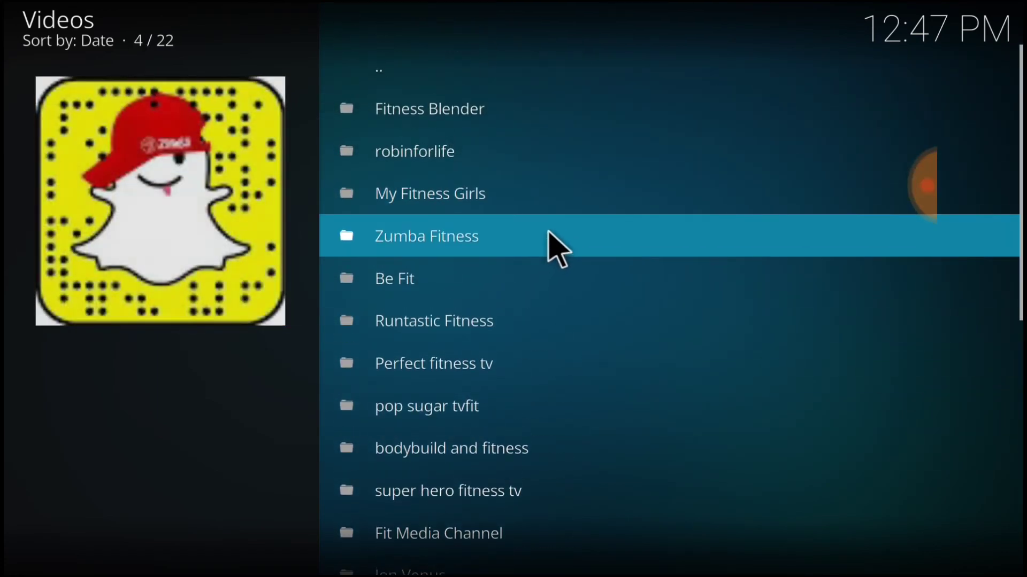
{"action": "scroll", "coordinate": [556, 300], "scroll_direction": "down", "scroll_amount": 4}
{"action": "scroll", "coordinate": [570, 339], "scroll_direction": "down", "scroll_amount": 4}
{"action": "scroll", "coordinate": [568, 323], "scroll_direction": "up", "scroll_amount": 2}
{"action": "scroll", "coordinate": [573, 230], "scroll_direction": "up", "scroll_amount": 7}
{"action": "scroll", "coordinate": [586, 335], "scroll_direction": "down", "scroll_amount": 12}
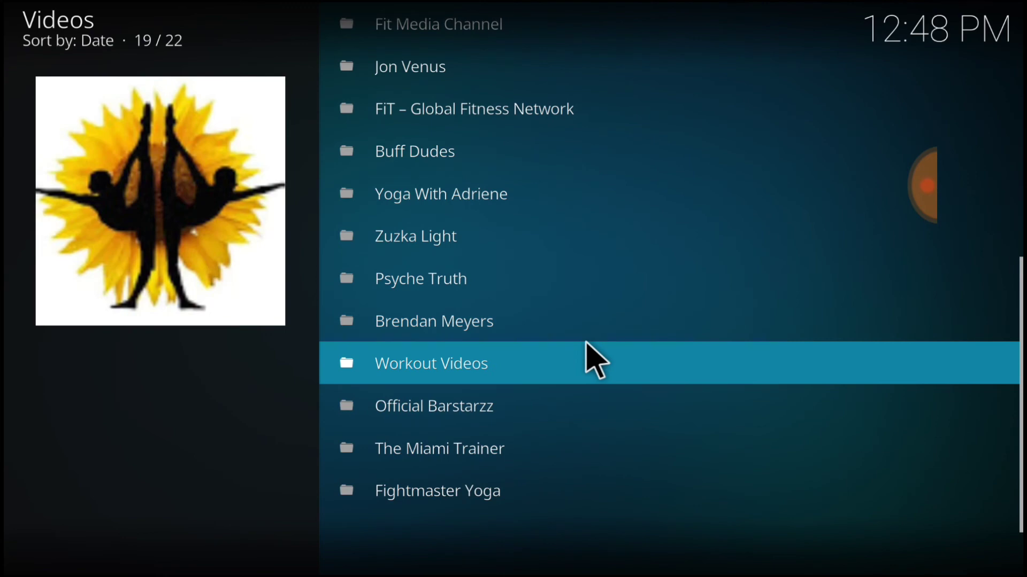
{"action": "scroll", "coordinate": [596, 360], "scroll_direction": "up", "scroll_amount": 15}
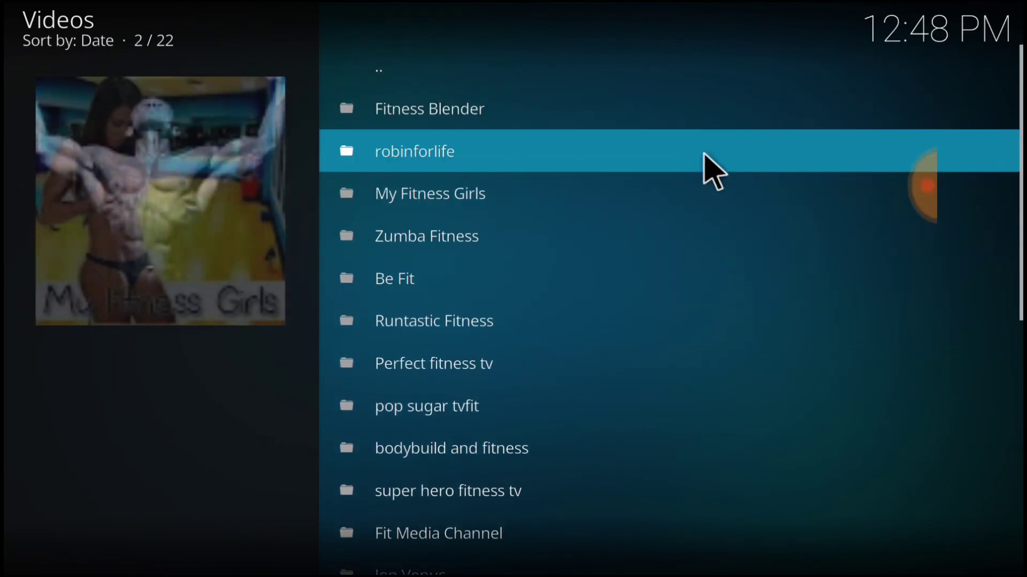
{"action": "scroll", "coordinate": [729, 114], "scroll_direction": "down", "scroll_amount": 20}
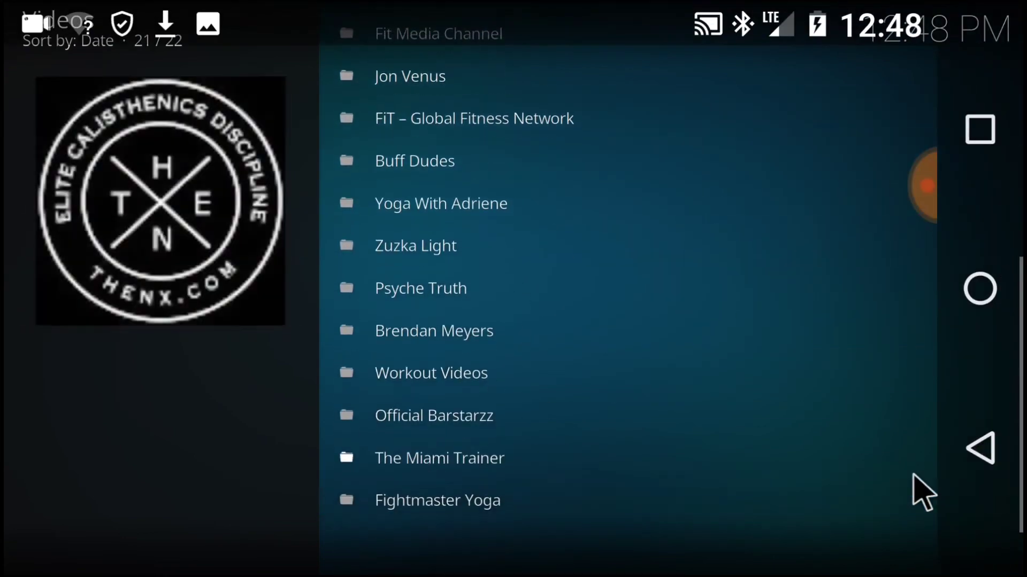
{"action": "left_click", "coordinate": [982, 448]}
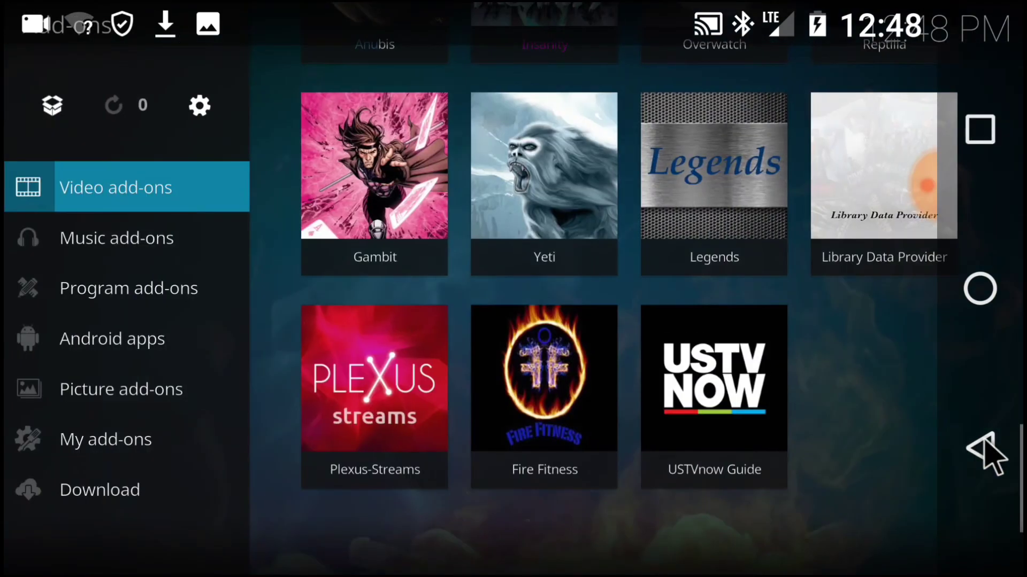